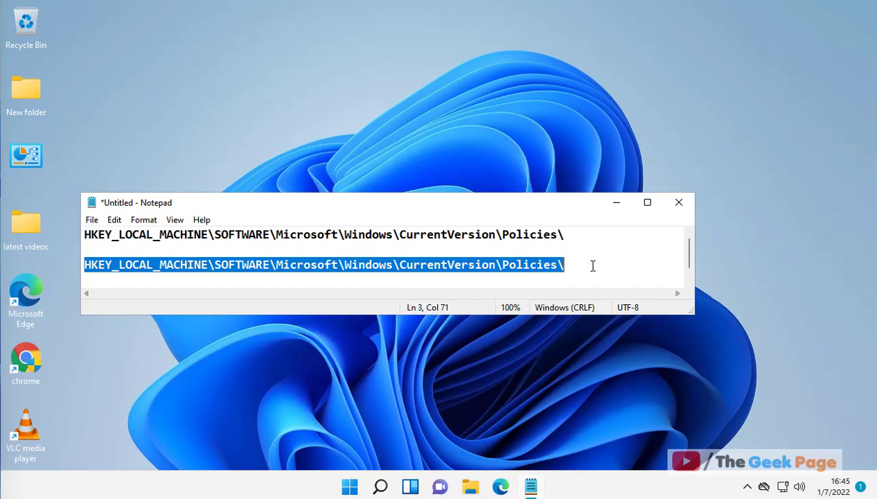
Delete the duplicate third HKEY_LOCAL_MACHINE Policies line from the notes and minimize Notepad
{"action": "left_click_drag", "start_coordinate": [585, 258], "coordinate": [65, 264]}
{"action": "key", "text": "Delete"}
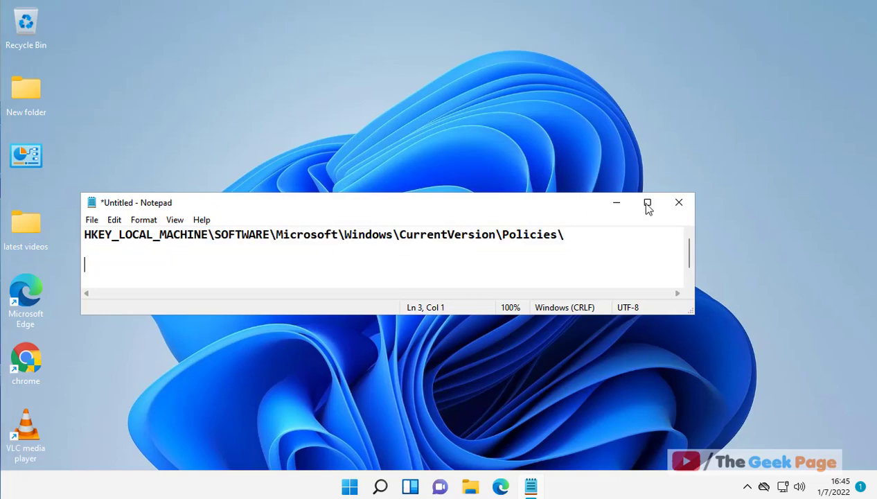
{"action": "left_click", "coordinate": [616, 205]}
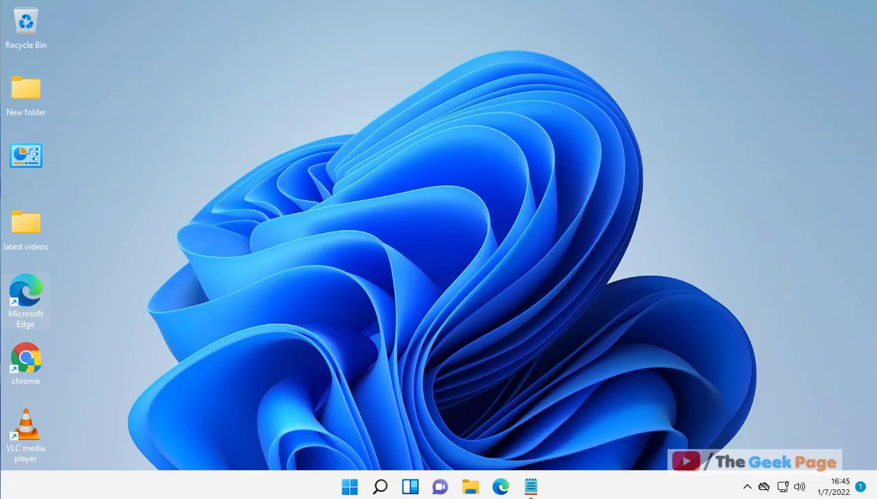
Search for gpedit, launch Edit group policy, and widen the policy tree pane
{"action": "left_click", "coordinate": [382, 488]}
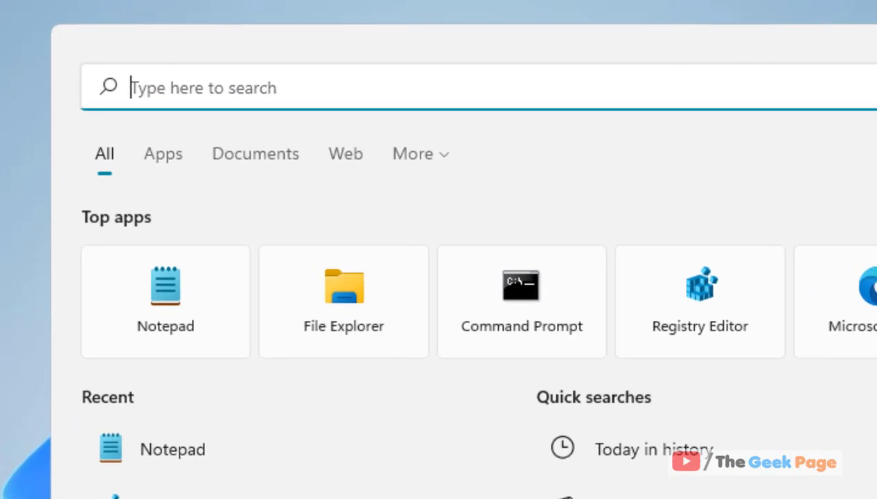
{"action": "type", "text": "gped"}
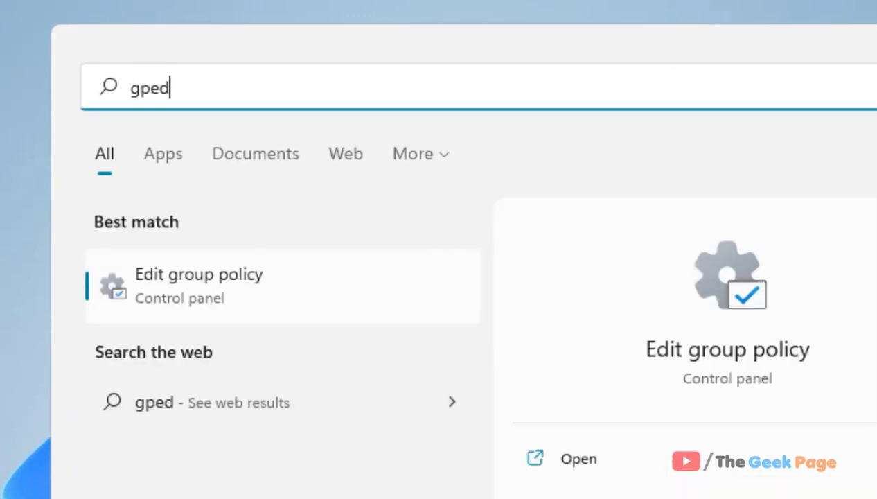
{"action": "type", "text": "it"}
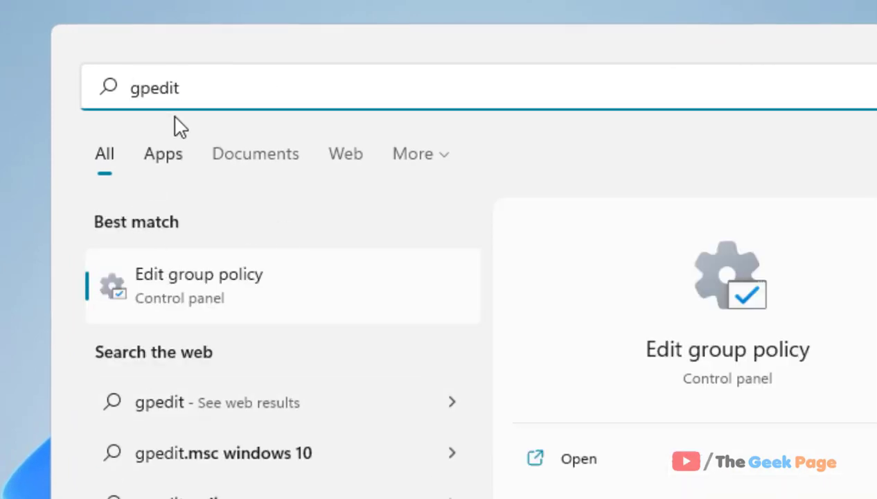
{"action": "left_click", "coordinate": [222, 303]}
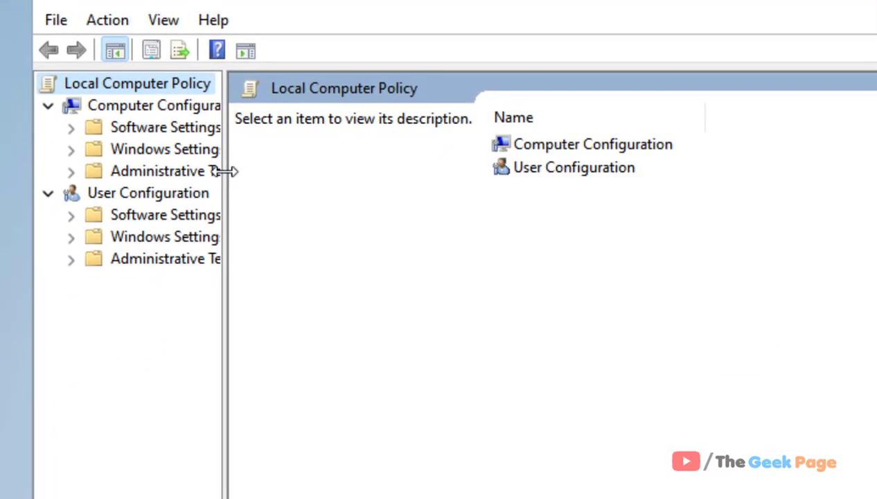
{"action": "left_click_drag", "start_coordinate": [135, 330], "coordinate": [321, 363]}
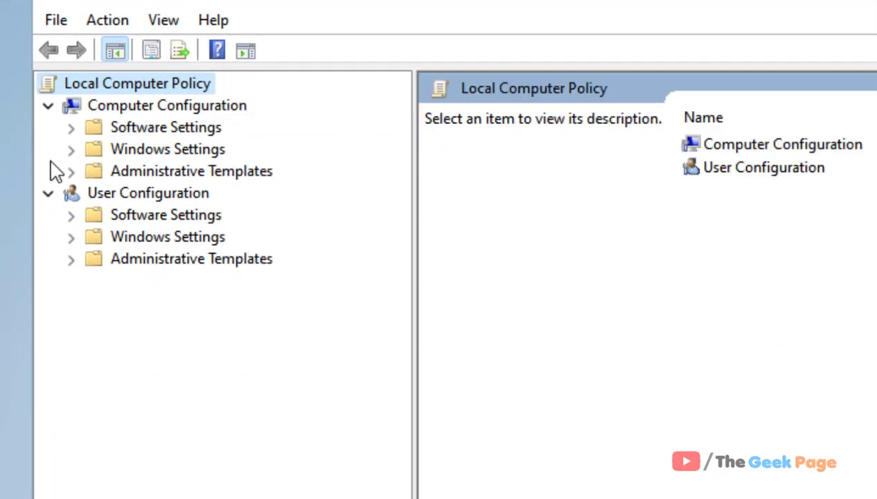
Expand User Configuration > Administrative Templates > Windows Components and select Attachment Manager
{"action": "double_click", "coordinate": [158, 196]}
{"action": "double_click", "coordinate": [158, 197]}
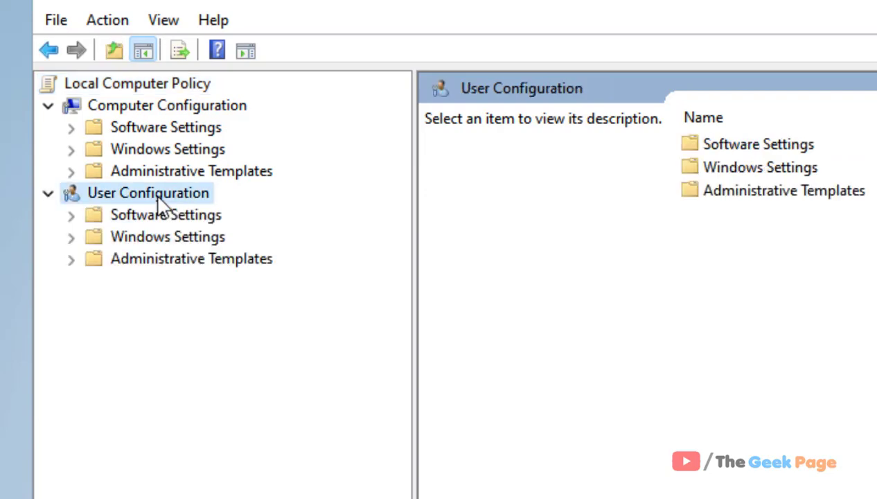
{"action": "left_click", "coordinate": [153, 265]}
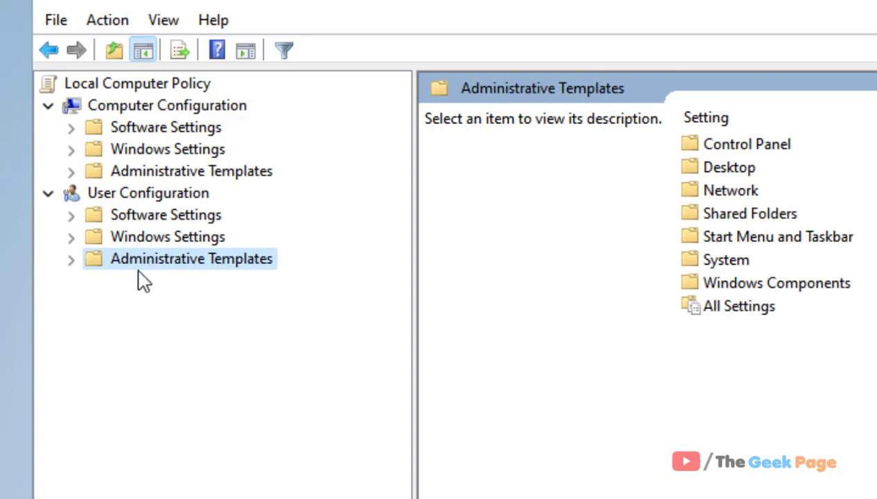
{"action": "left_click", "coordinate": [72, 262]}
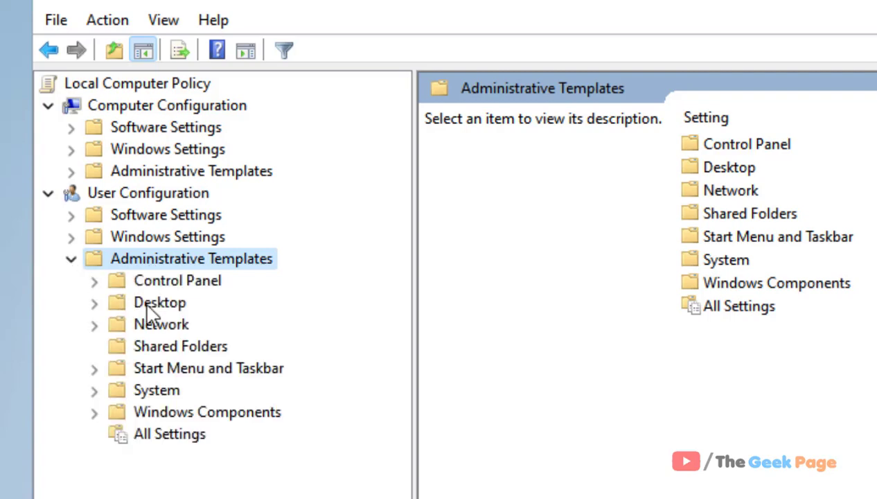
{"action": "left_click", "coordinate": [216, 417]}
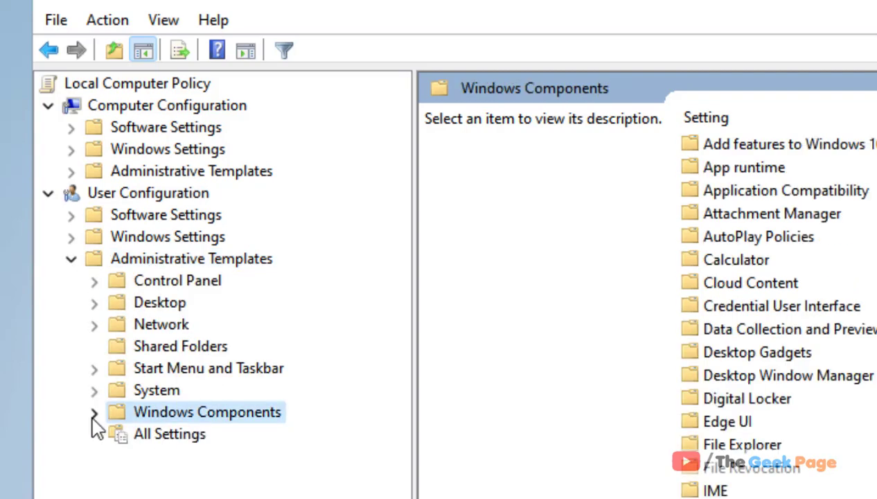
{"action": "left_click", "coordinate": [94, 412]}
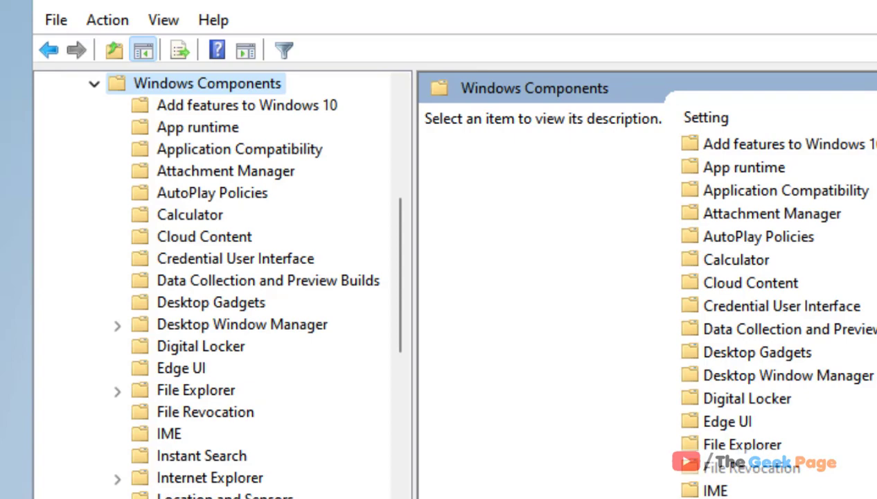
{"action": "scroll", "coordinate": [187, 374], "scroll_direction": "down", "scroll_amount": 1}
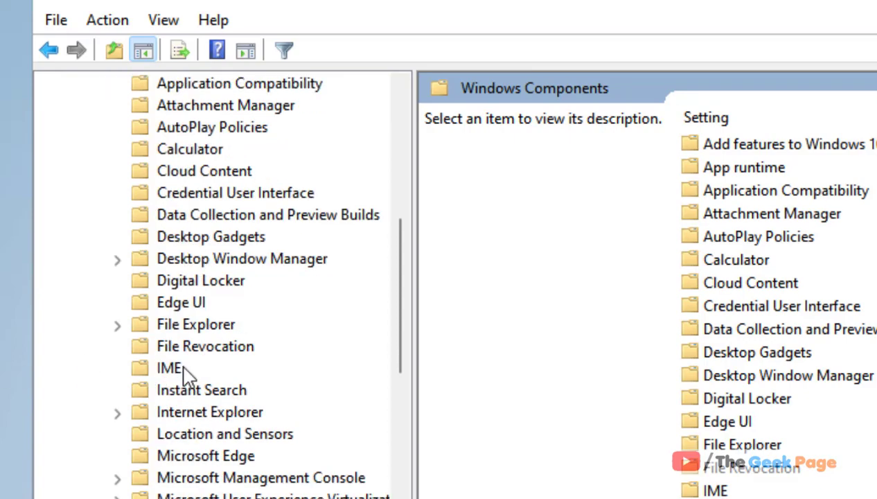
{"action": "scroll", "coordinate": [187, 374], "scroll_direction": "up", "scroll_amount": 1}
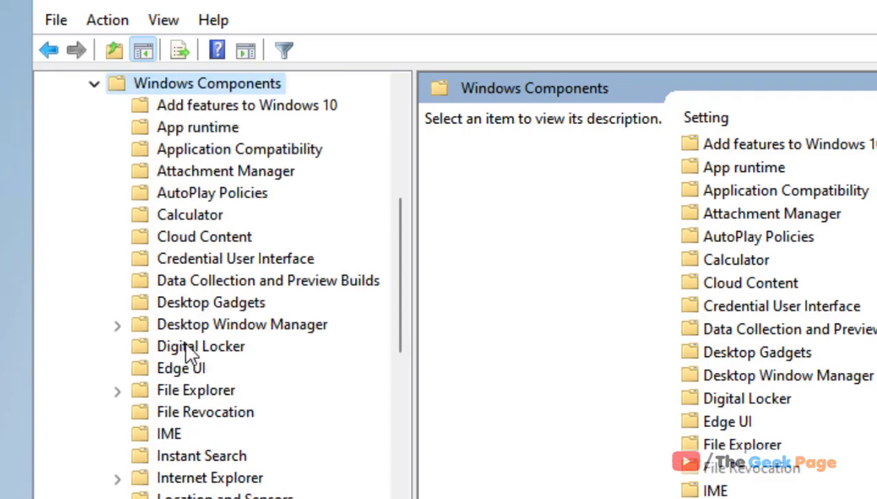
{"action": "left_click", "coordinate": [234, 173]}
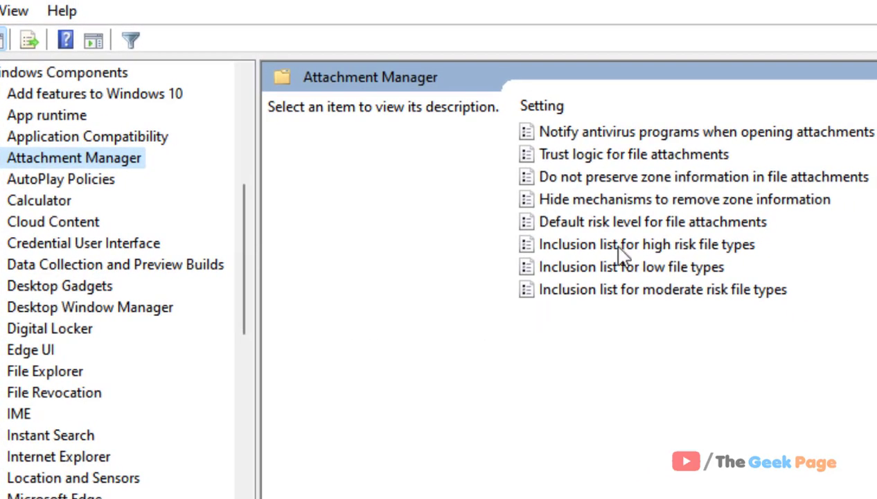
Set 'Do not preserve zone information in file attachments' to Enabled, apply, and confirm with OK
{"action": "left_click", "coordinate": [705, 182]}
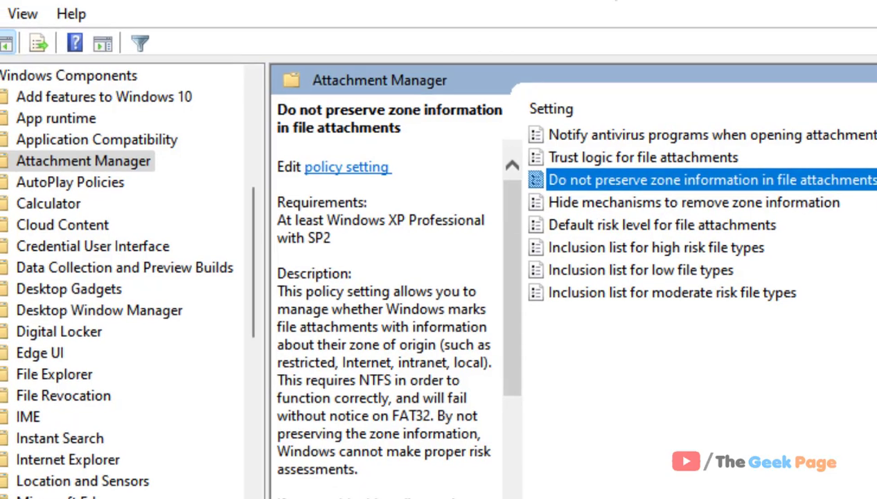
{"action": "double_click", "coordinate": [861, 181]}
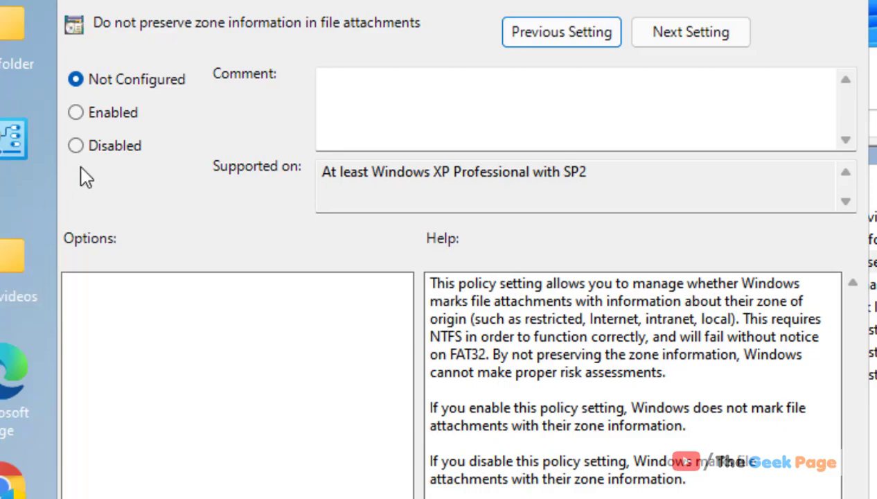
{"action": "left_click", "coordinate": [92, 122]}
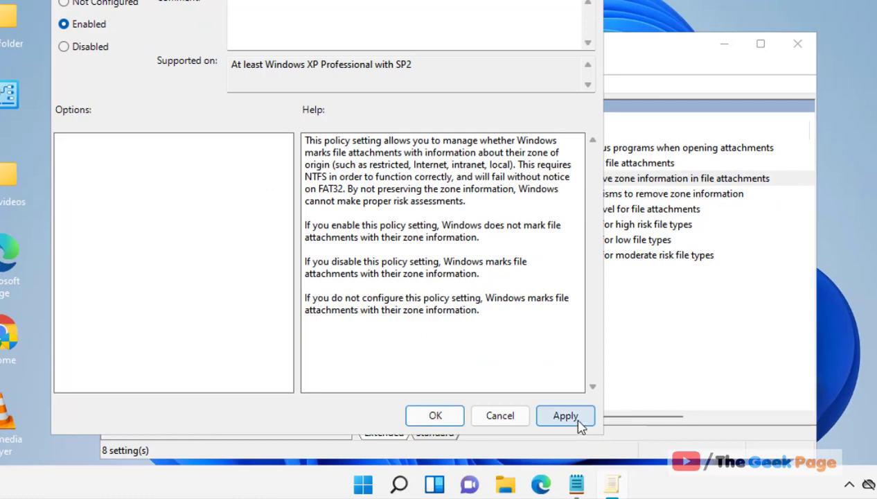
{"action": "left_click", "coordinate": [564, 415]}
{"action": "left_click", "coordinate": [448, 416]}
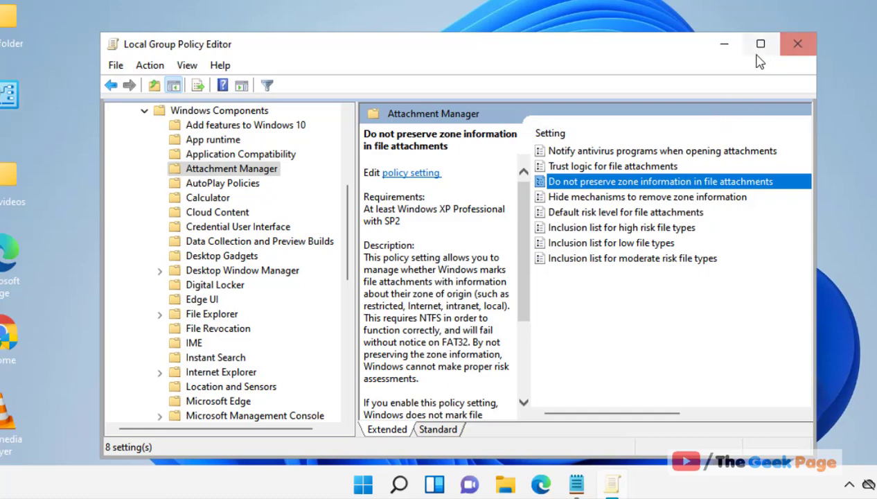
Minimize the policy editor and launch Registry Editor from a search for 'registry editor'
{"action": "left_click", "coordinate": [735, 48]}
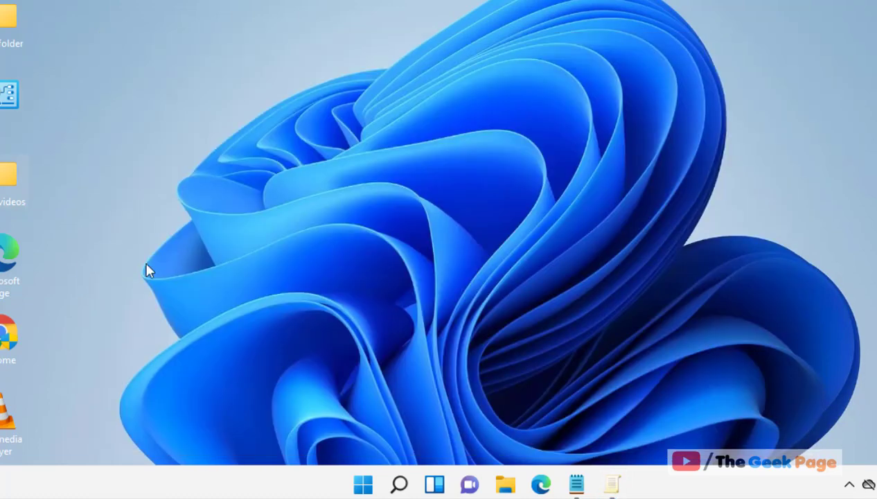
{"action": "left_click", "coordinate": [399, 484]}
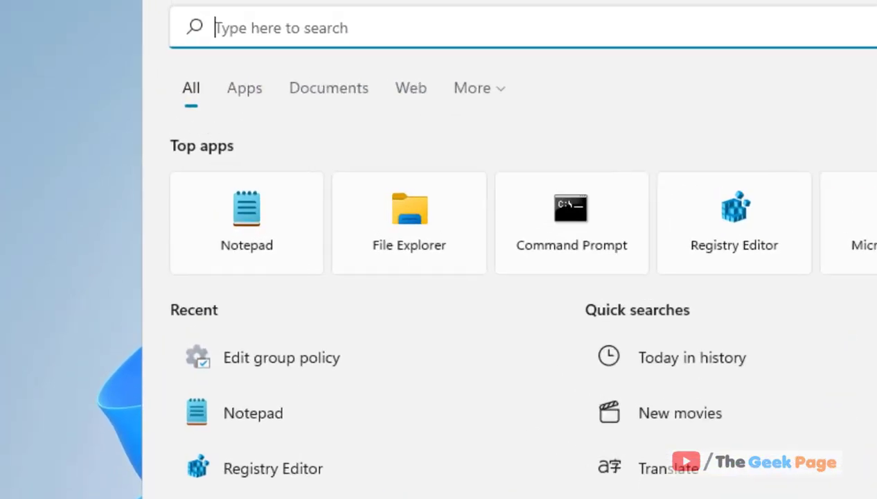
{"action": "type", "text": "regui"}
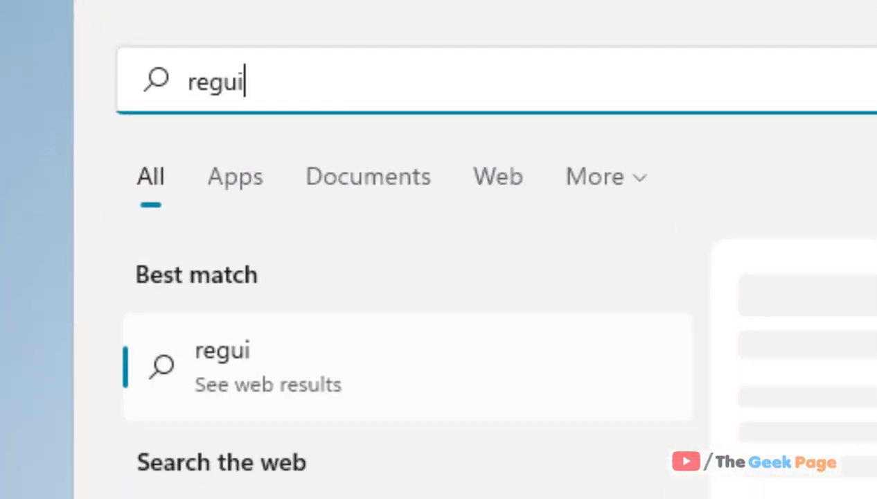
{"action": "key", "text": "BackSpace"}
{"action": "key", "text": "BackSpace"}
{"action": "type", "text": "istry editor"}
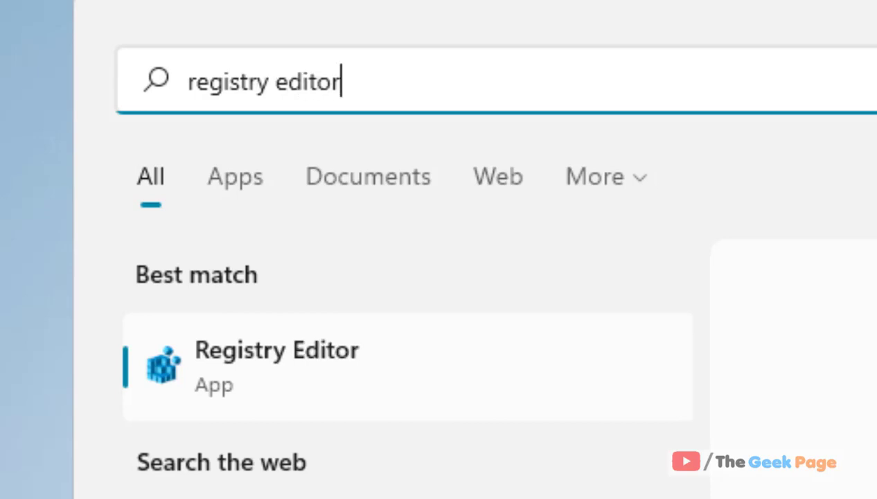
{"action": "left_click", "coordinate": [356, 387]}
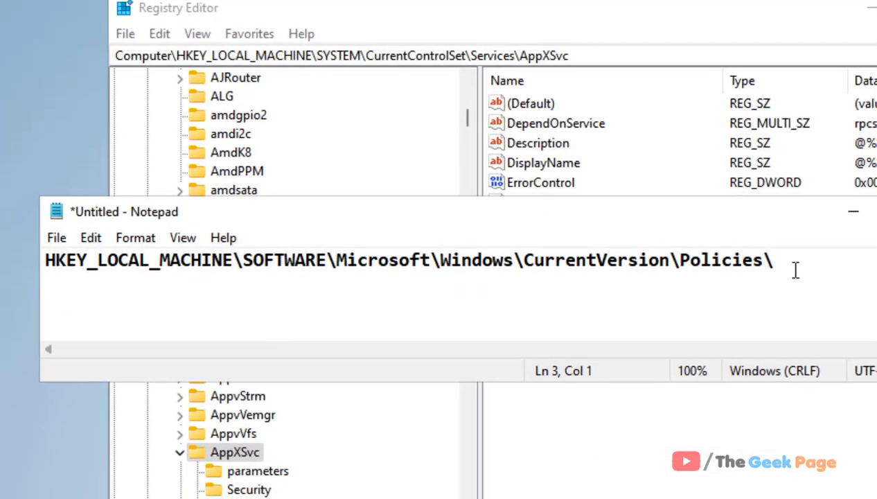
Copy the HKLM Policies path from Notepad into Registry Editor's address bar, go there, and open Attachments
{"action": "left_click_drag", "start_coordinate": [794, 270], "coordinate": [10, 261]}
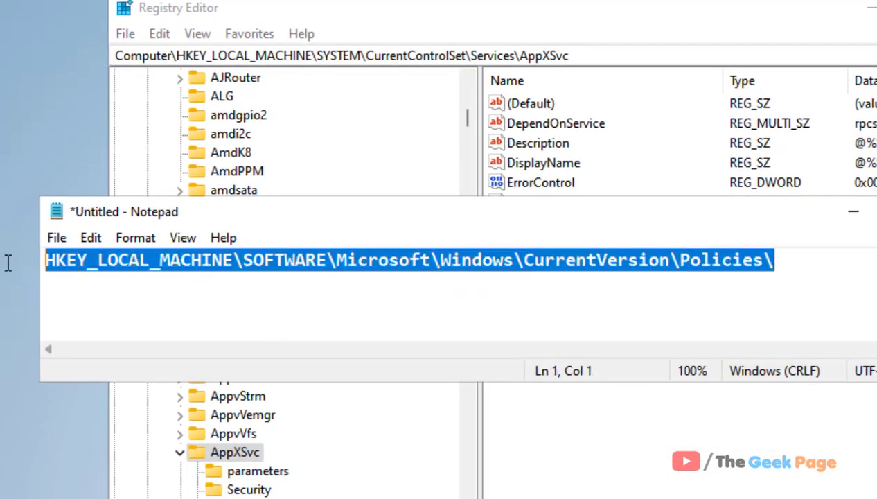
{"action": "right_click", "coordinate": [133, 262]}
{"action": "left_click", "coordinate": [170, 330]}
{"action": "left_click_drag", "start_coordinate": [620, 55], "coordinate": [115, 55]}
{"action": "right_click", "coordinate": [177, 50]}
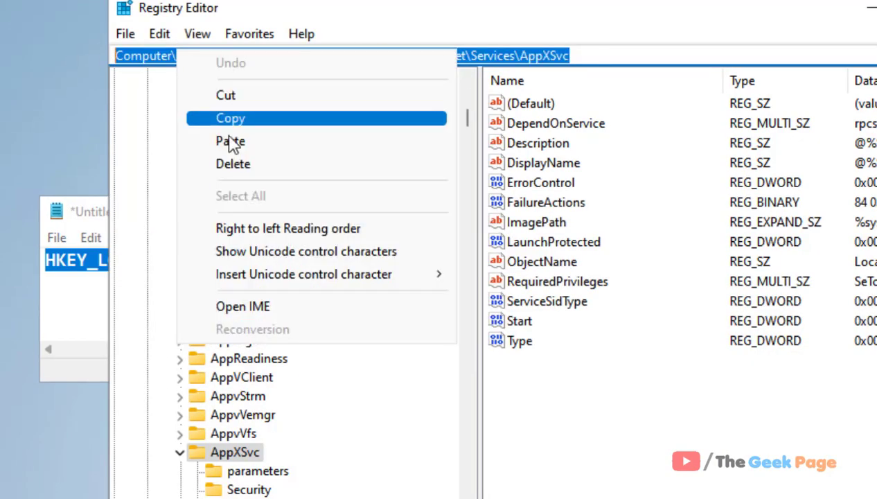
{"action": "left_click", "coordinate": [233, 157]}
{"action": "key", "text": "Return"}
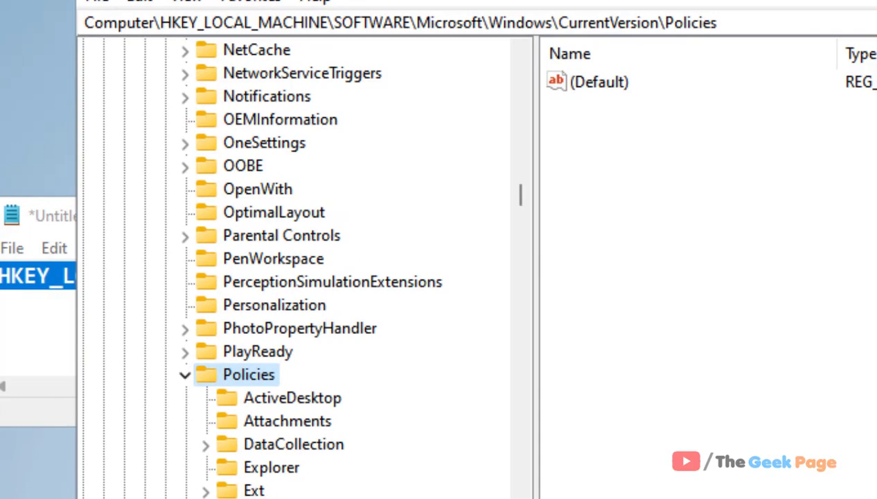
{"action": "left_click", "coordinate": [309, 421]}
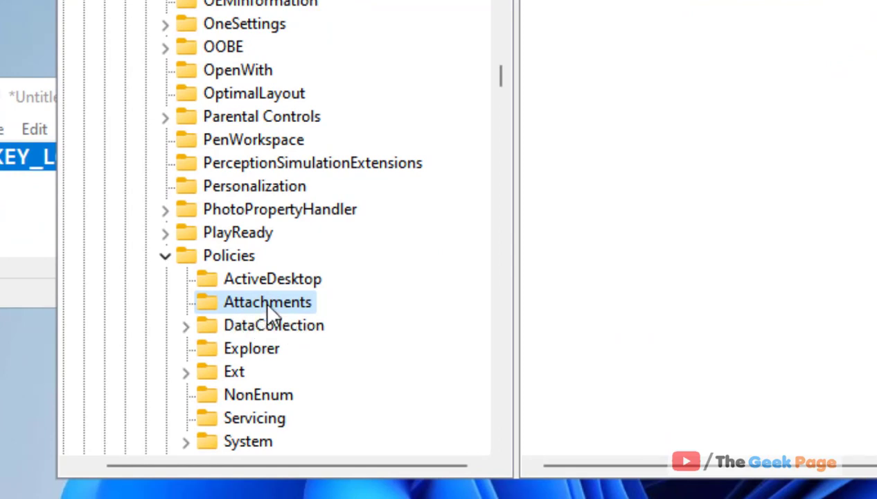
Select the existing Attachments key to show its (Default) and ScanWithAntiVirus values
{"action": "right_click", "coordinate": [237, 259]}
{"action": "mouse_move", "coordinate": [348, 311]}
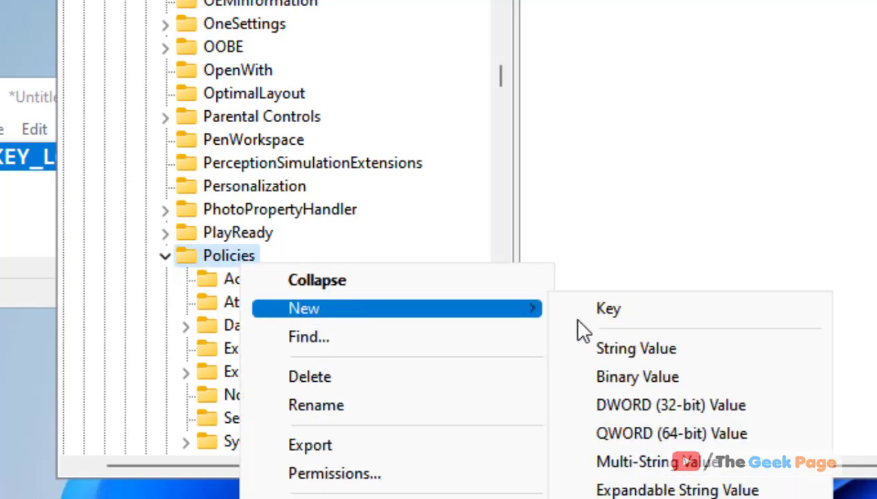
{"action": "left_click", "coordinate": [229, 303]}
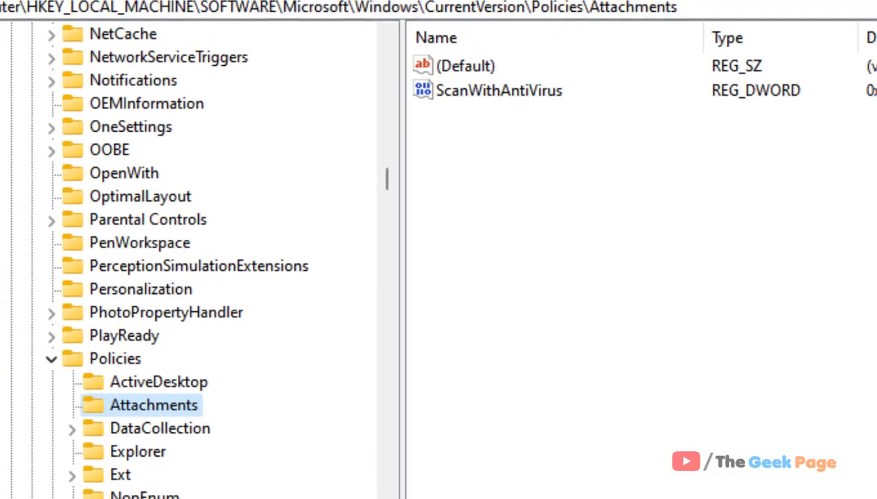
{"action": "left_click", "coordinate": [462, 242]}
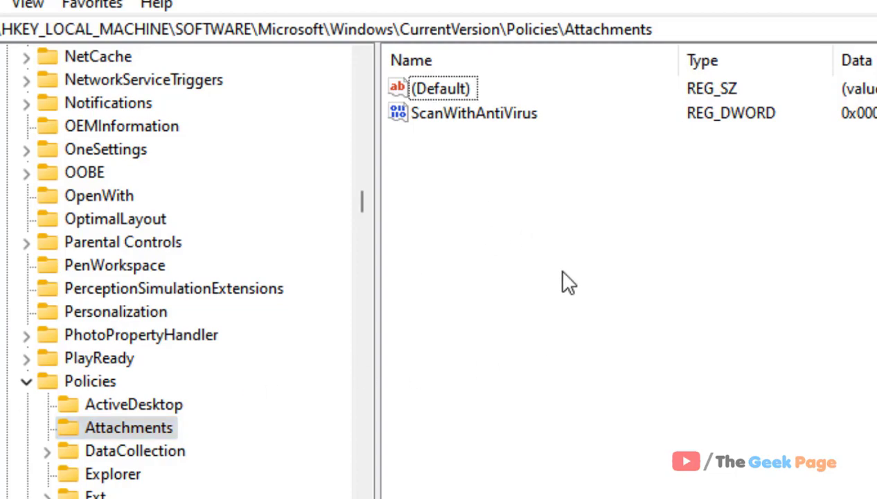
Create a new DWORD (32-bit) value named SaveZoneInformation in the HKLM Attachments key
{"action": "right_click", "coordinate": [489, 173]}
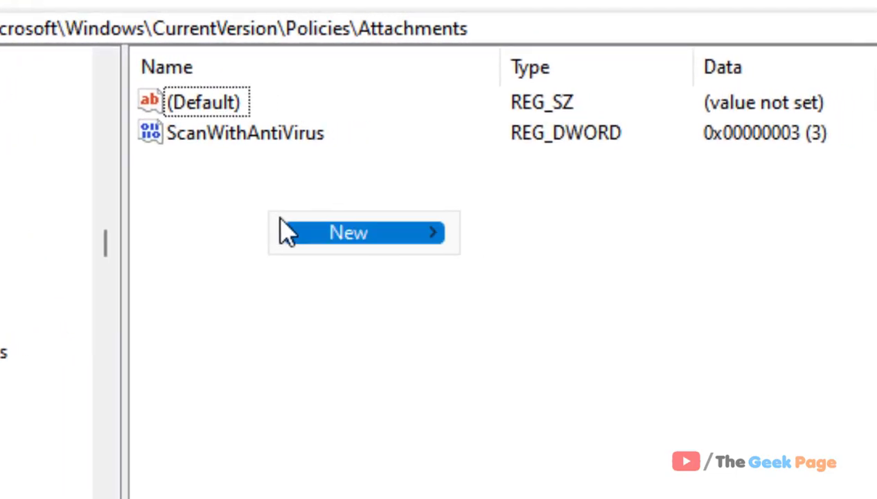
{"action": "mouse_move", "coordinate": [556, 198]}
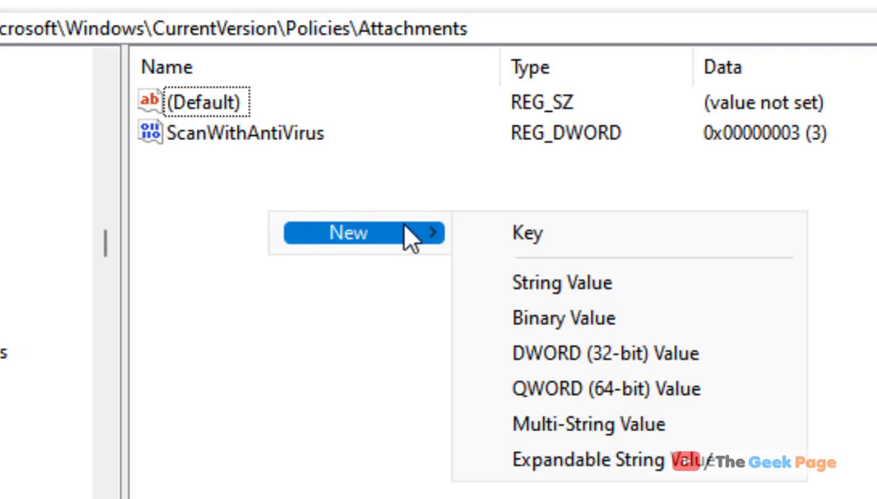
{"action": "left_click", "coordinate": [678, 360]}
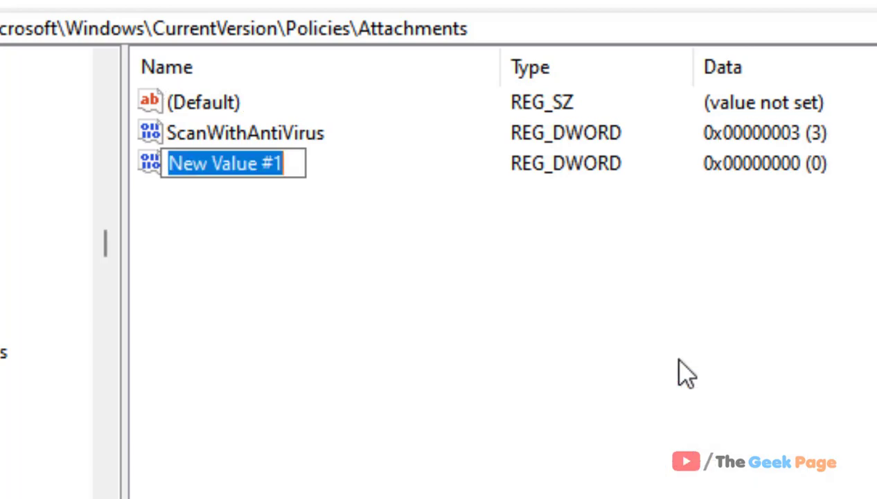
{"action": "type", "text": "SaveZ"}
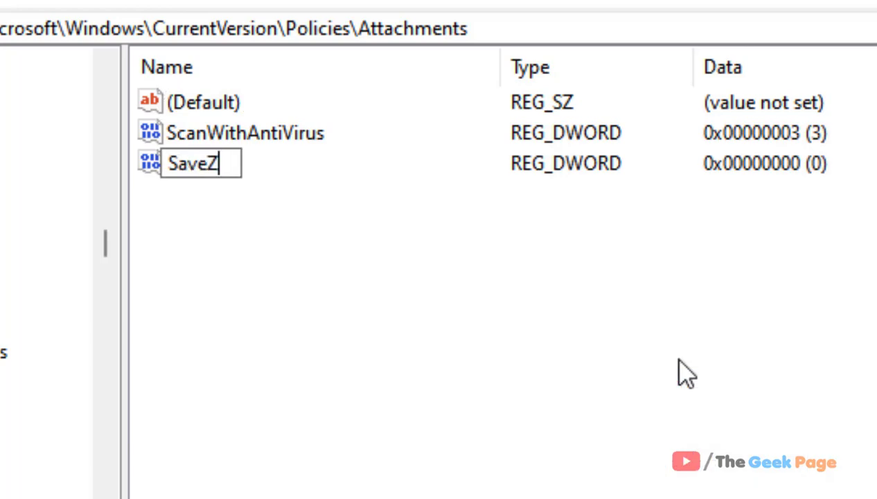
{"action": "type", "text": "oneIn"}
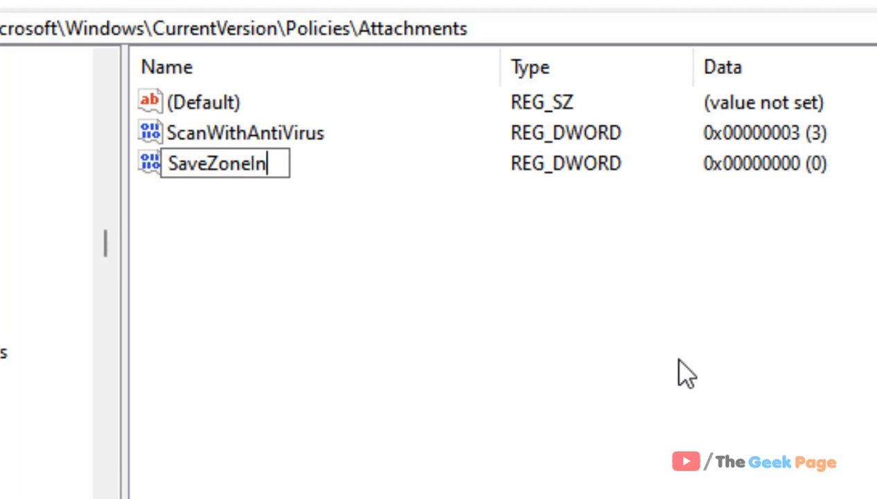
{"action": "type", "text": "formation"}
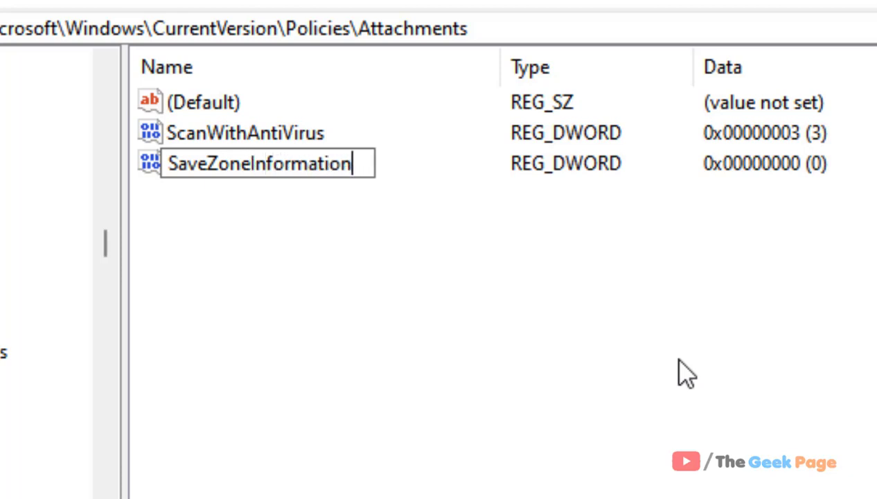
{"action": "key", "text": "Return"}
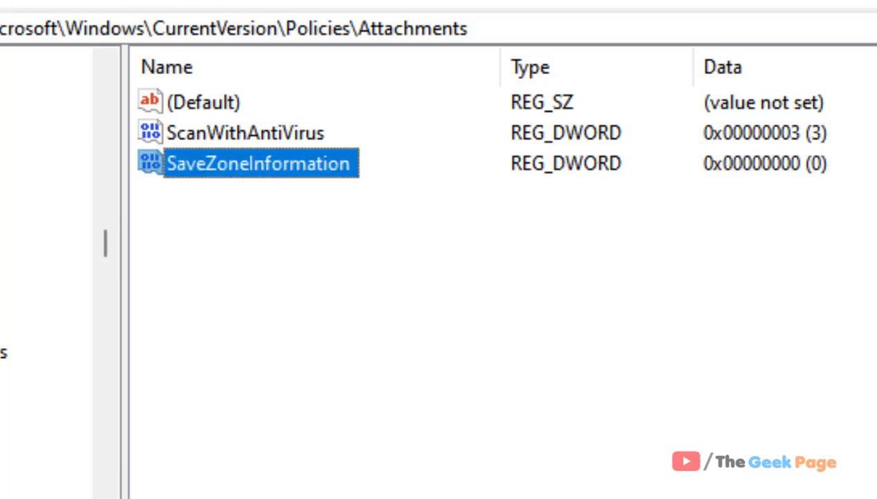
Set SaveZoneInformation's value data to 1, then bring the Notepad note forward
{"action": "double_click", "coordinate": [309, 177]}
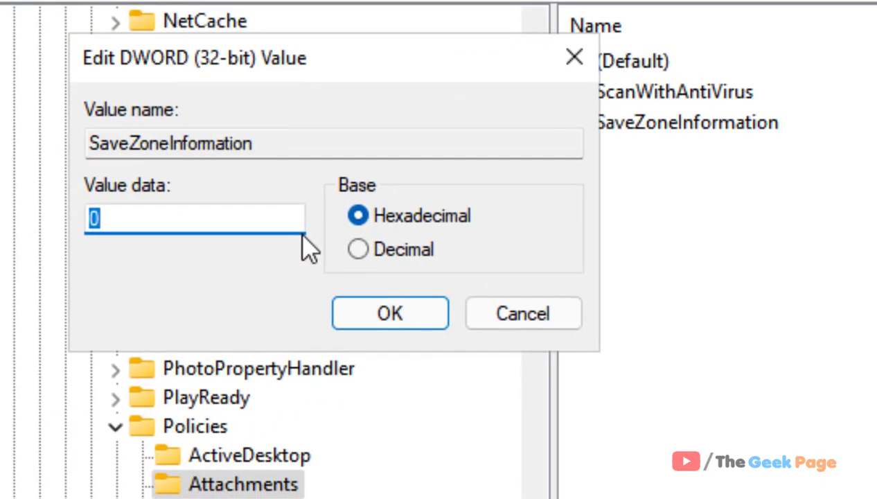
{"action": "type", "text": "1"}
{"action": "left_click", "coordinate": [388, 318]}
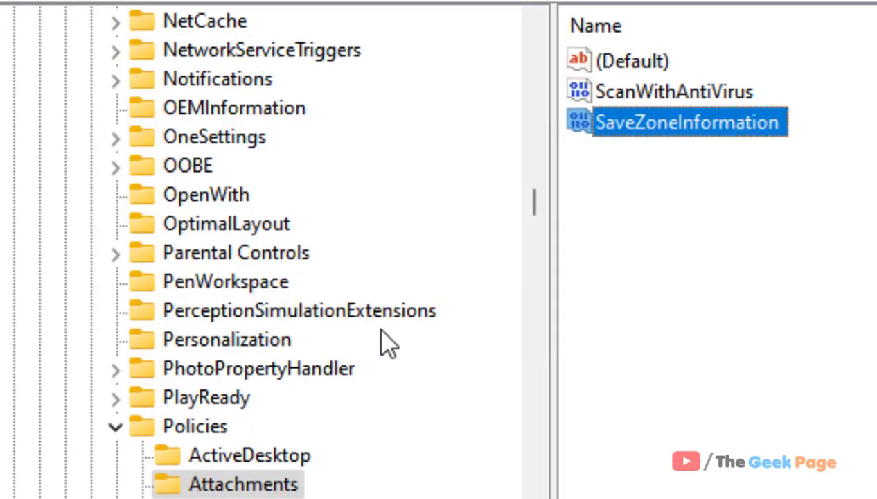
{"action": "left_click", "coordinate": [749, 357]}
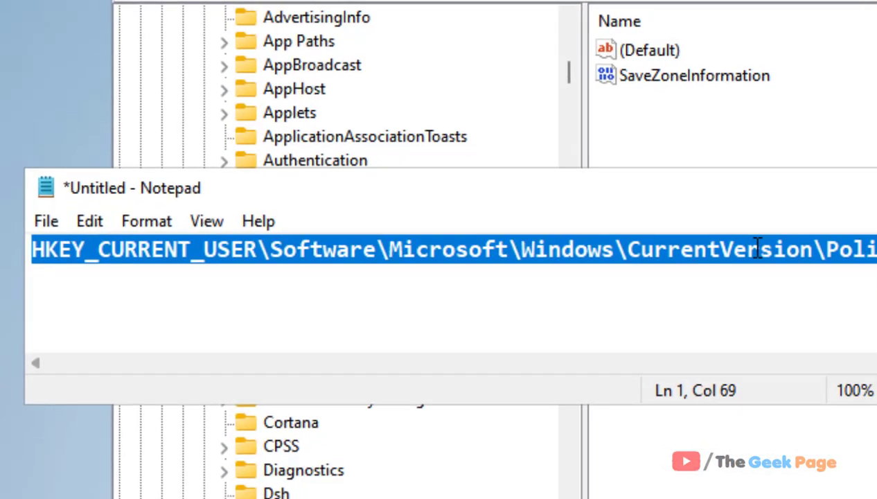
Copy the HKEY_CURRENT_USER Policies path from the Notepad note and minimize Notepad
{"action": "left_click", "coordinate": [756, 249]}
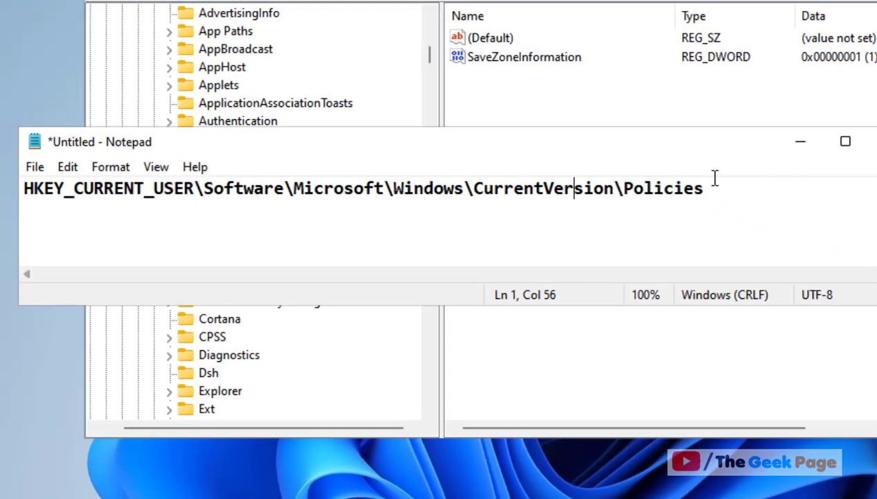
{"action": "left_click", "coordinate": [876, 247]}
{"action": "left_click_drag", "start_coordinate": [876, 247], "coordinate": [32, 249]}
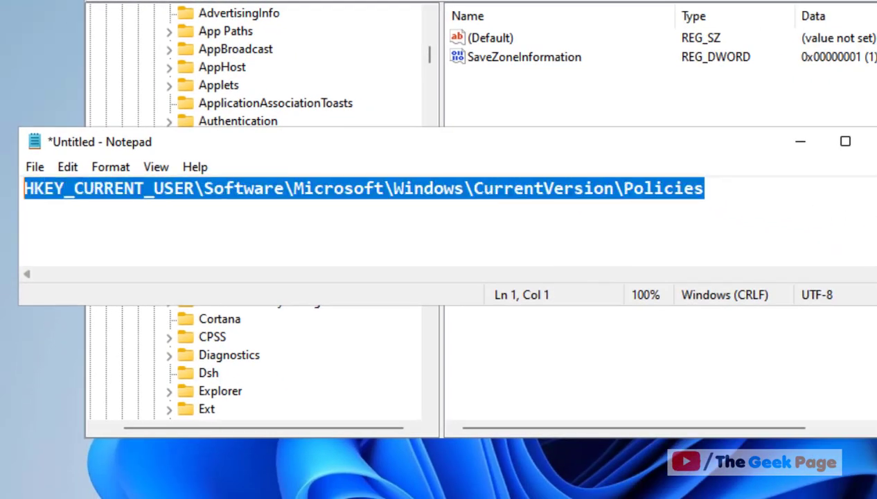
{"action": "right_click", "coordinate": [146, 192]}
{"action": "left_click", "coordinate": [187, 258]}
{"action": "left_click", "coordinate": [800, 142]}
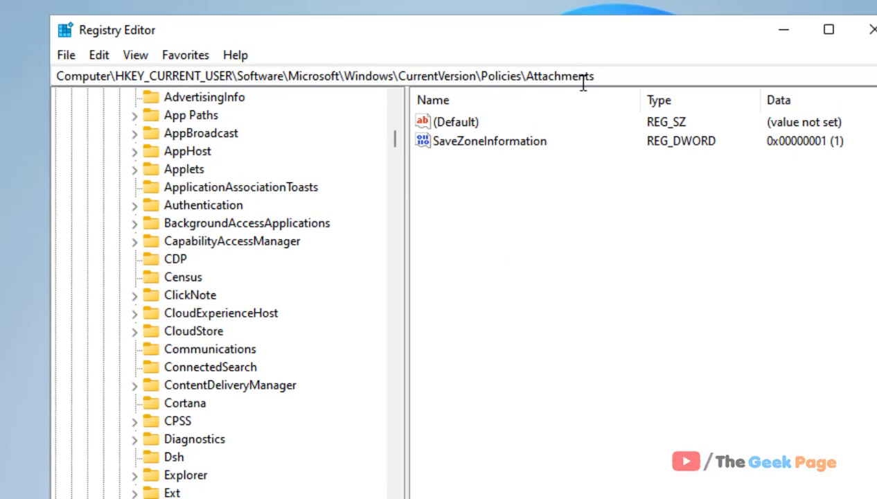
Paste the HKCU path into Registry Editor's address bar to open CurrentVersion\Policies
{"action": "left_click", "coordinate": [568, 77]}
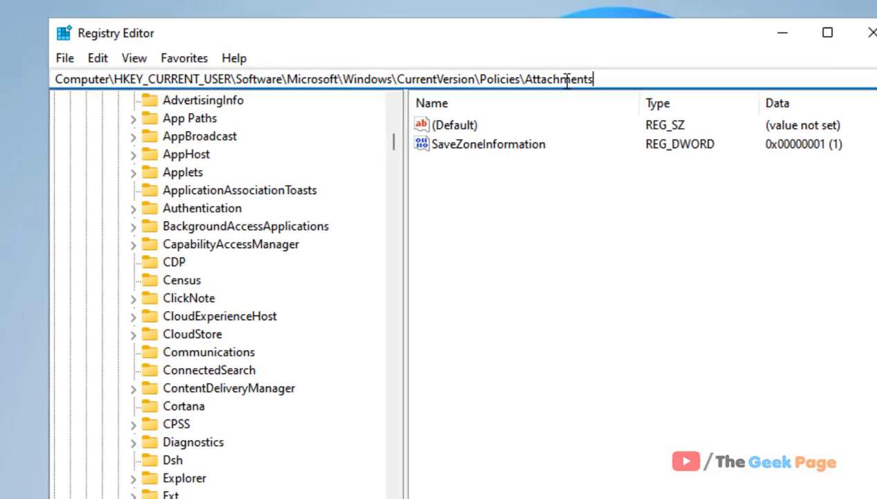
{"action": "right_click", "coordinate": [148, 86]}
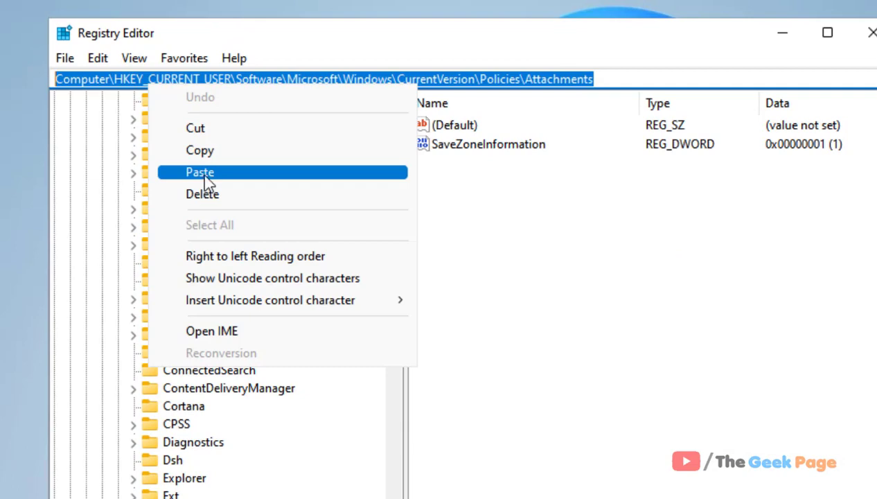
{"action": "left_click", "coordinate": [202, 174]}
{"action": "key", "text": "Return"}
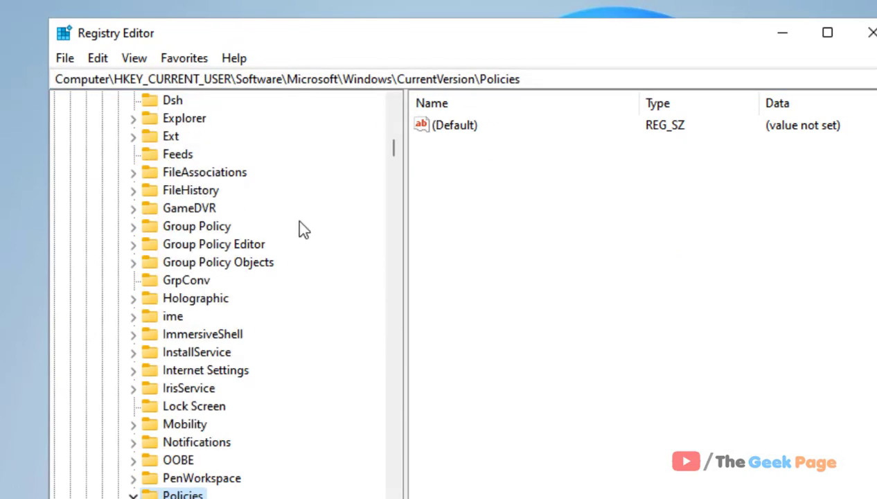
Select the HKCU Policies\Attachments key and check that SaveZoneInformation is a REG_DWORD with data 1
{"action": "scroll", "coordinate": [248, 277], "scroll_direction": "down", "scroll_amount": 5}
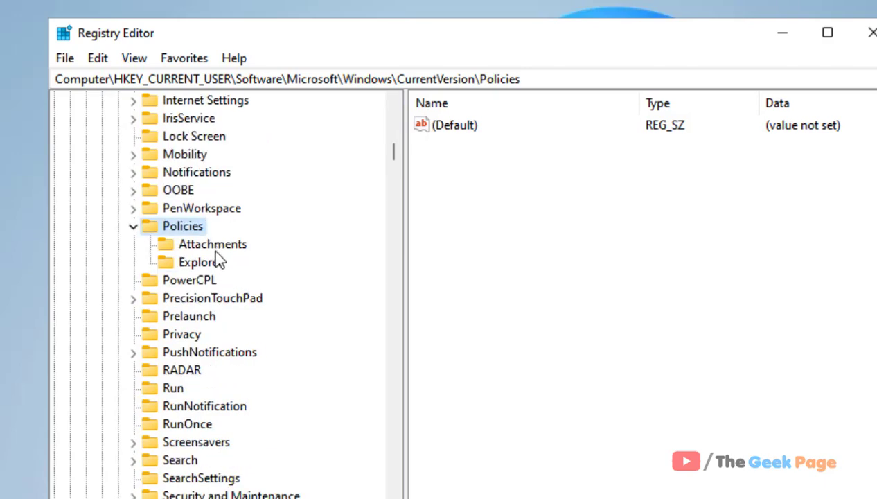
{"action": "left_click", "coordinate": [216, 251]}
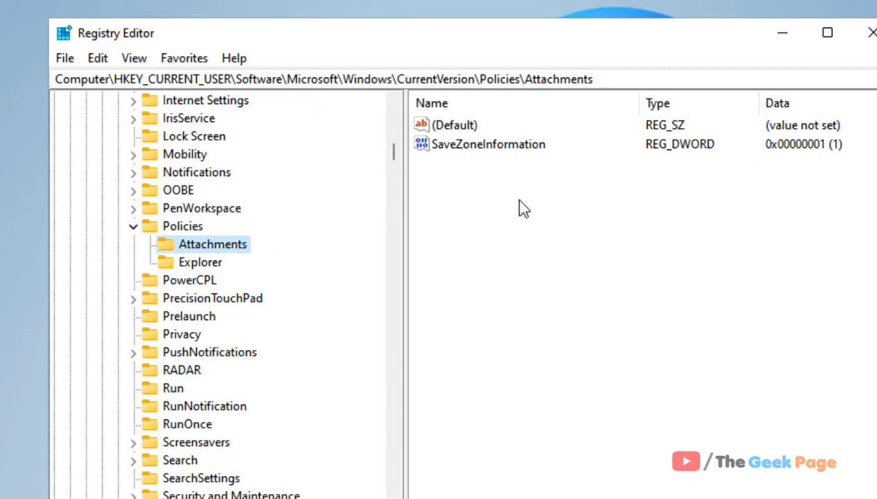
{"action": "left_click", "coordinate": [513, 178]}
{"action": "left_click", "coordinate": [502, 145]}
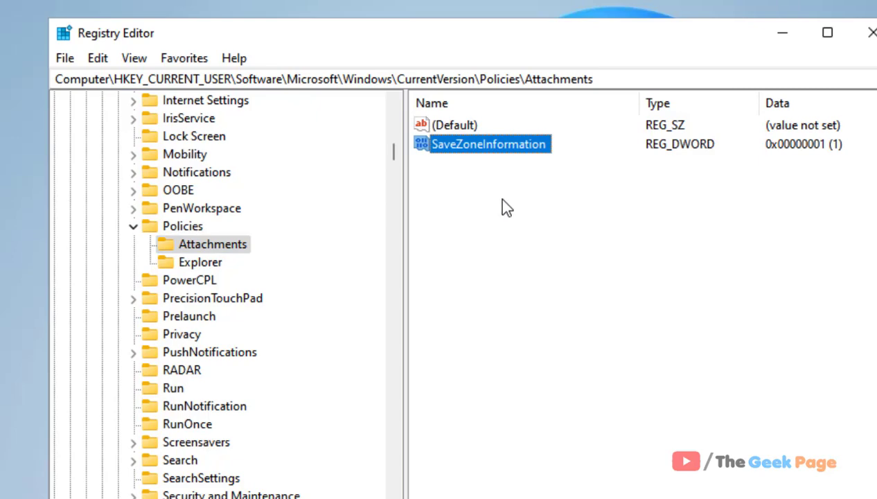
{"action": "double_click", "coordinate": [508, 158]}
{"action": "type", "text": "1"}
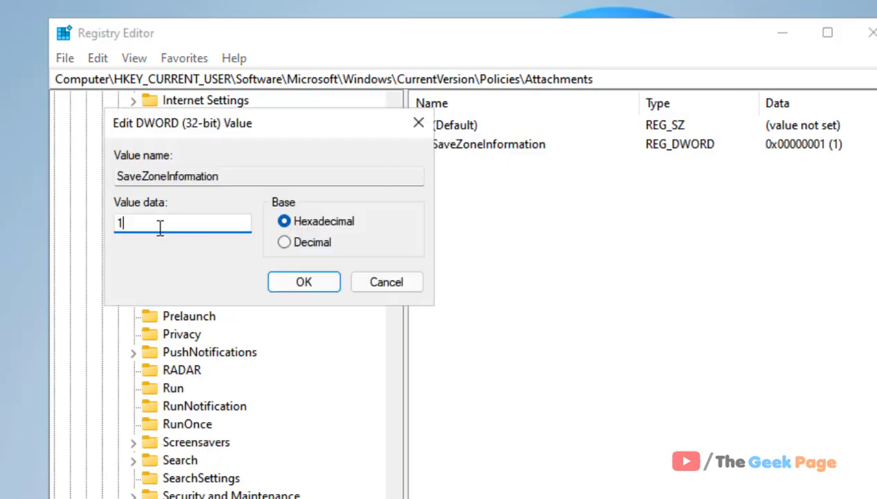
{"action": "left_click_drag", "start_coordinate": [161, 223], "coordinate": [89, 228]}
{"action": "left_click", "coordinate": [403, 280]}
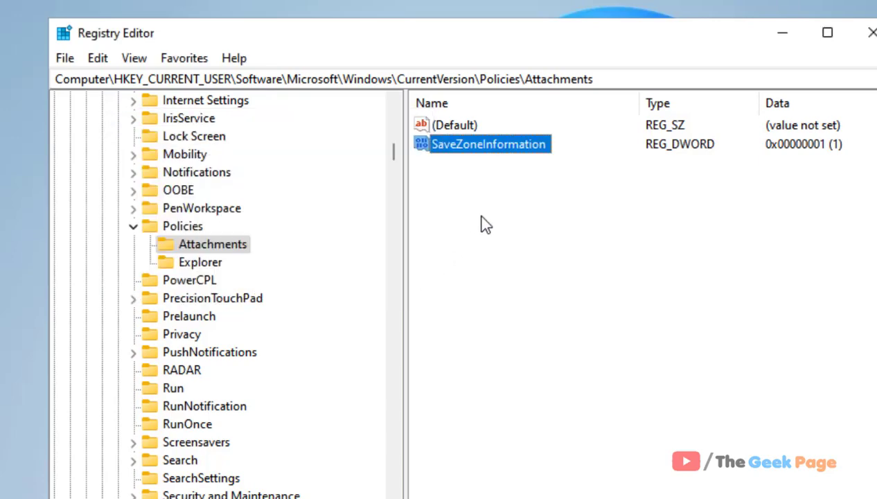
{"action": "right_click", "coordinate": [483, 187]}
{"action": "mouse_move", "coordinate": [561, 198]}
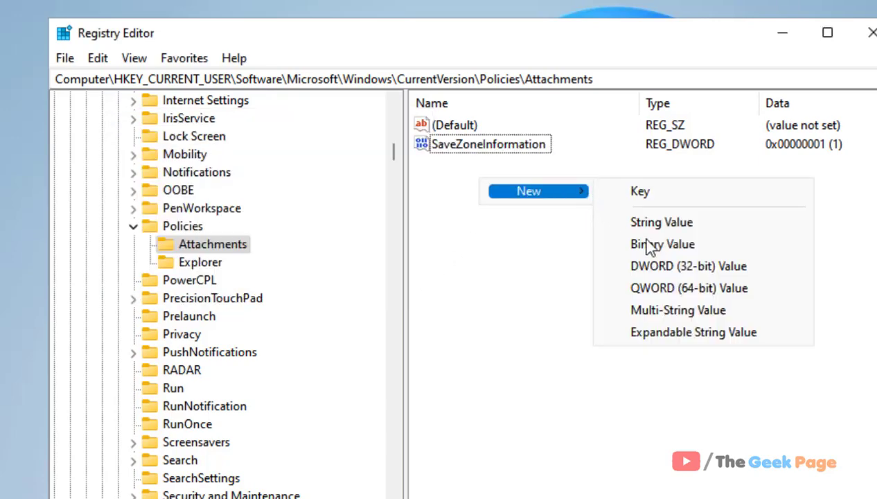
{"action": "key", "text": "Escape"}
{"action": "left_click", "coordinate": [443, 147]}
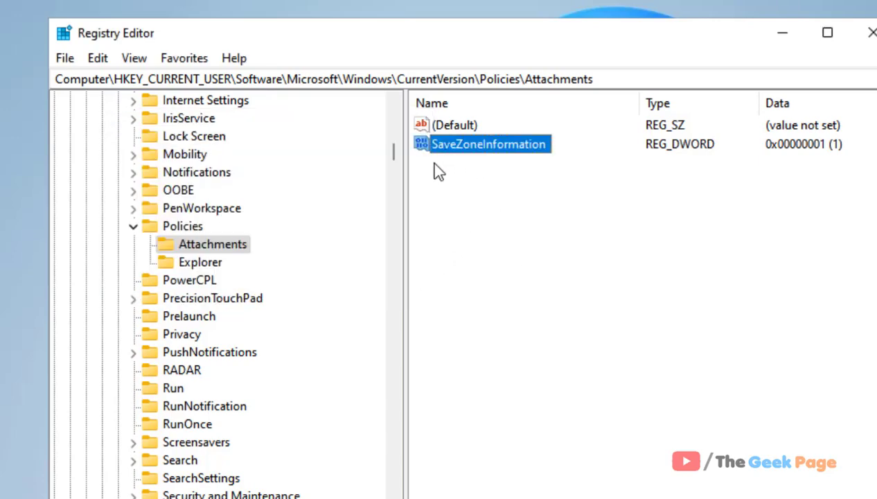
{"action": "double_click", "coordinate": [510, 146]}
{"action": "left_click", "coordinate": [168, 219]}
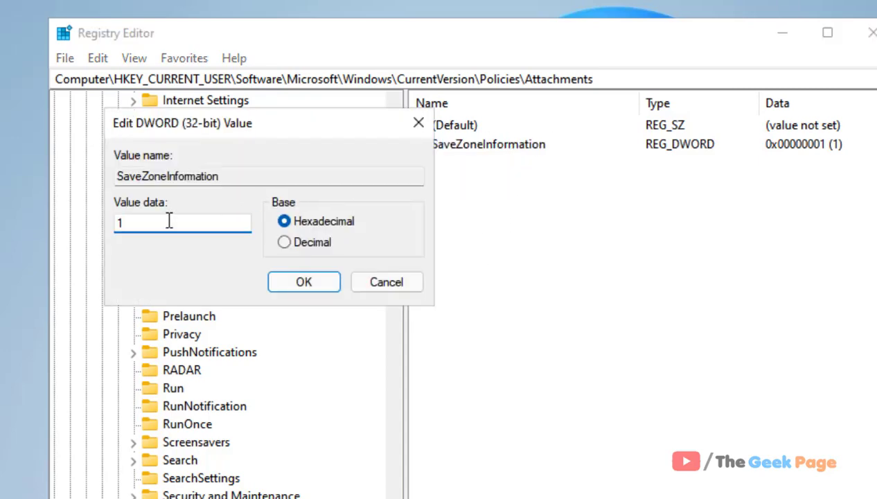
{"action": "left_click", "coordinate": [320, 280]}
{"action": "left_click", "coordinate": [512, 280]}
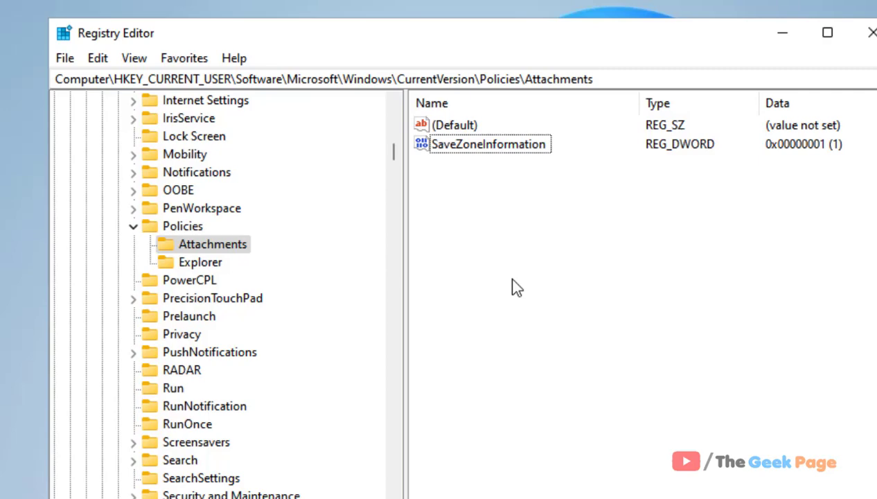